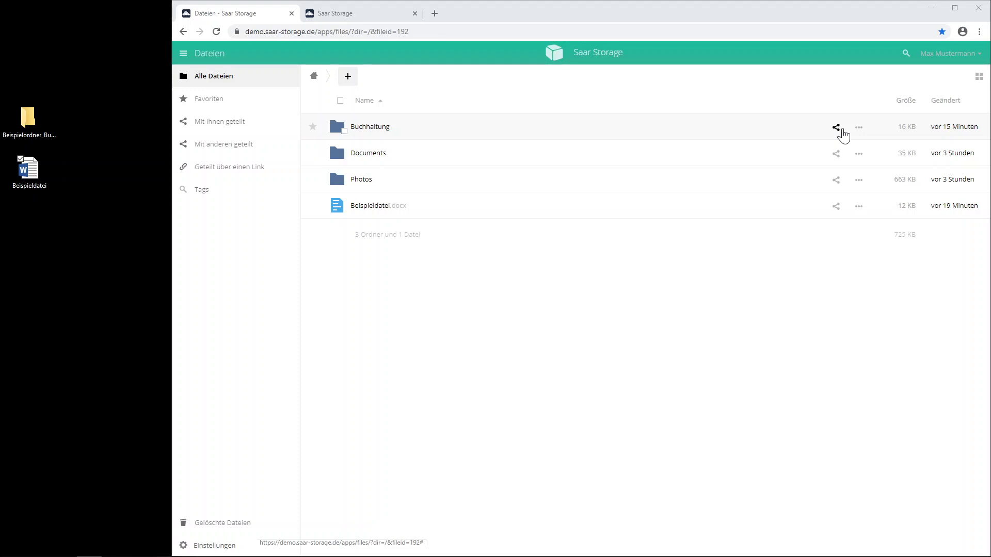
# Open the Teilen sidebar for the Buchhaltung folder to view its sharing details
pyautogui.click(837, 129)
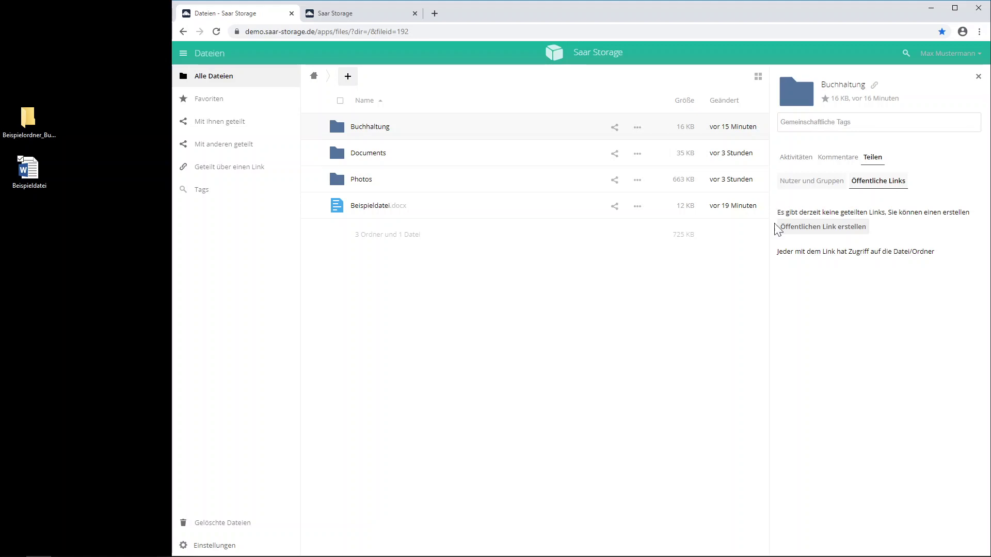
# Under 'Nutzer und Gruppen', search for share recipients, replacing the search text with 'buchhal'
pyautogui.click(810, 186)
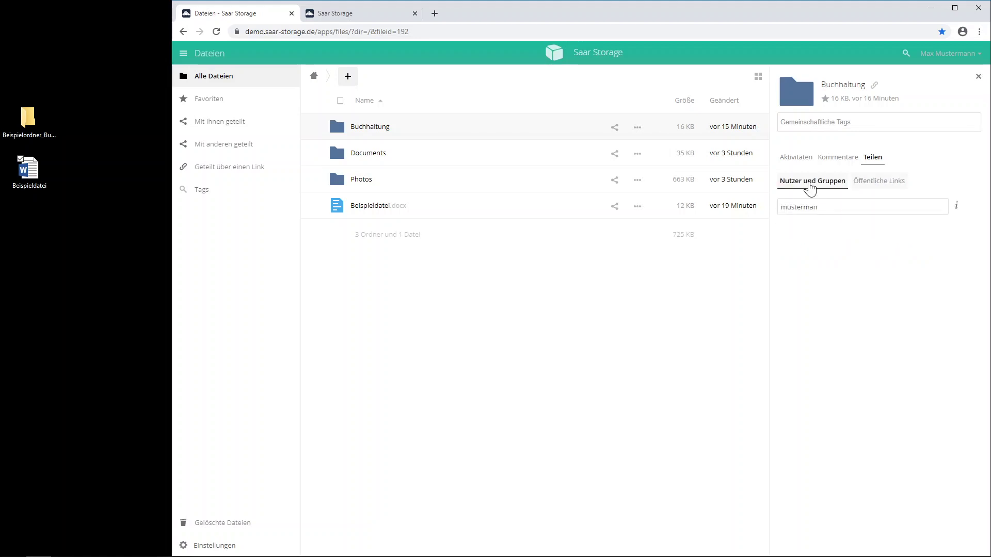
pyautogui.click(812, 207)
pyautogui.write('nn')
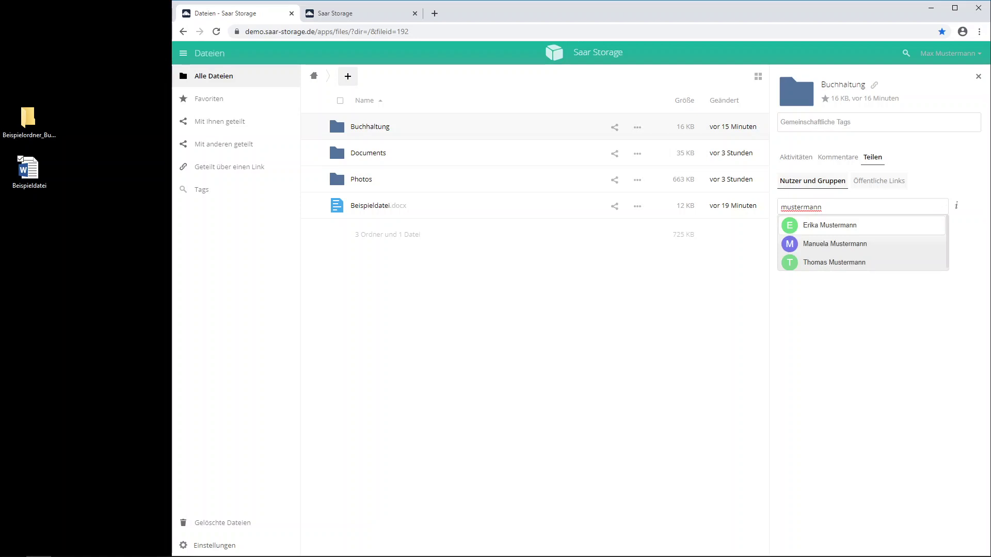
pyautogui.hotkey('ctrl', 'a')
pyautogui.write('buchhal')
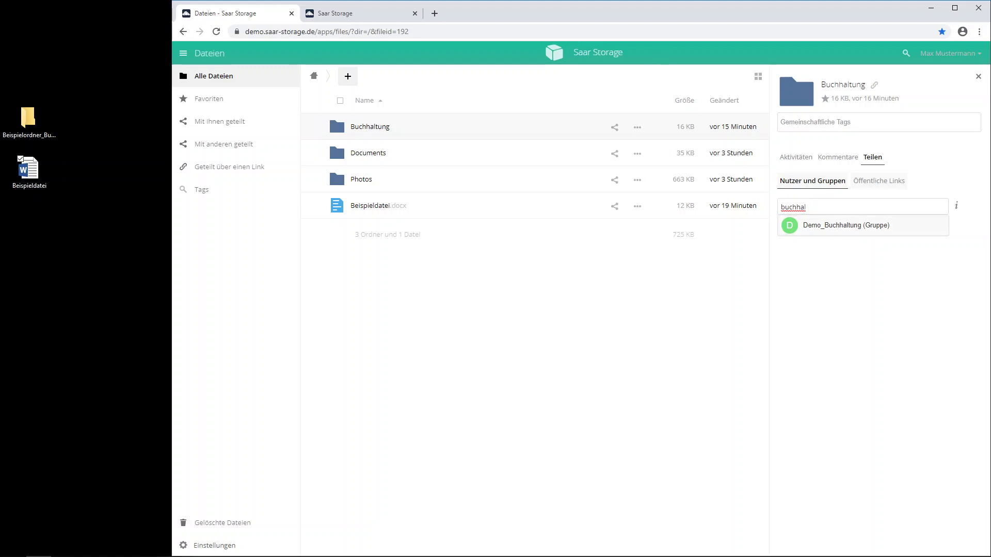
# Create a public link for Buchhaltung with 'Nur Hochladen (File Drop)' permission
pyautogui.click(876, 182)
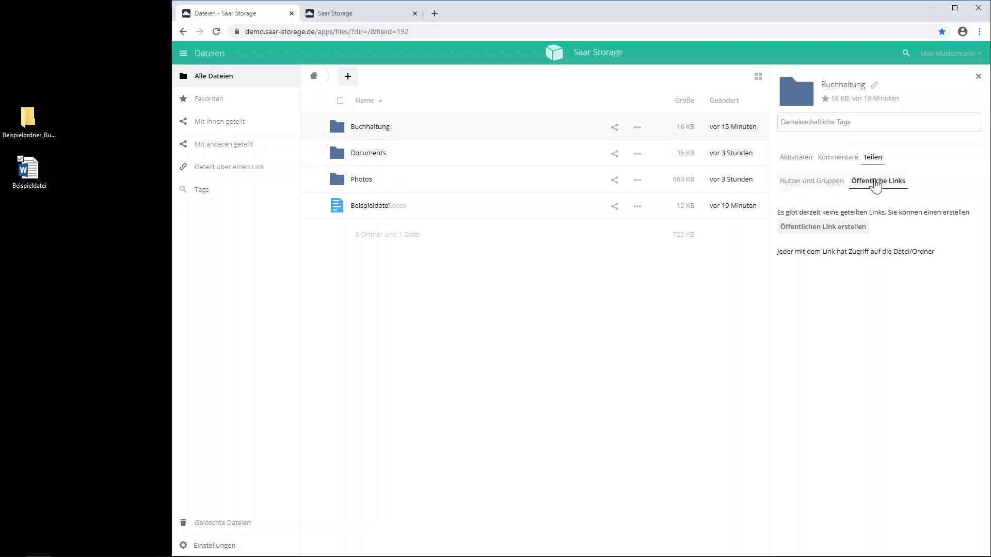
pyautogui.click(832, 230)
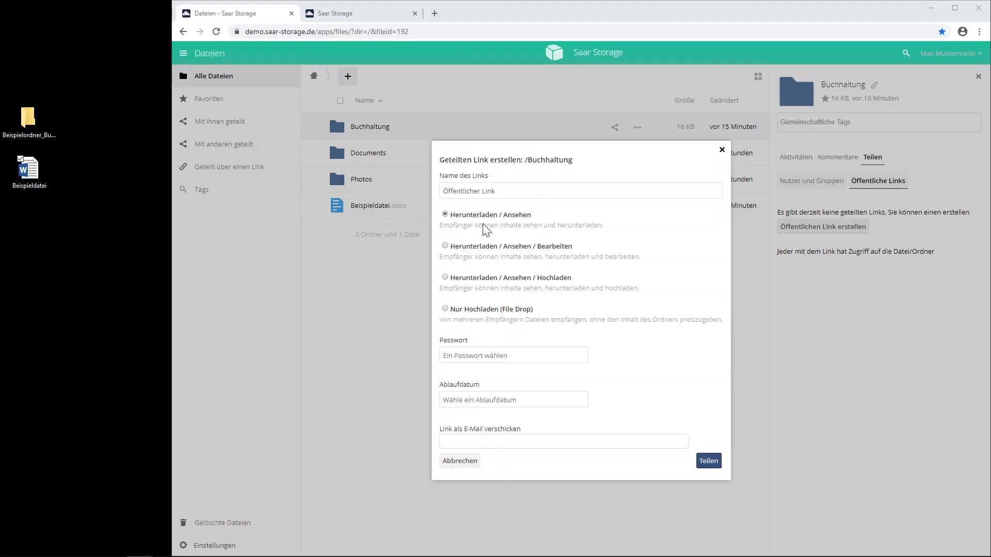
pyautogui.click(475, 253)
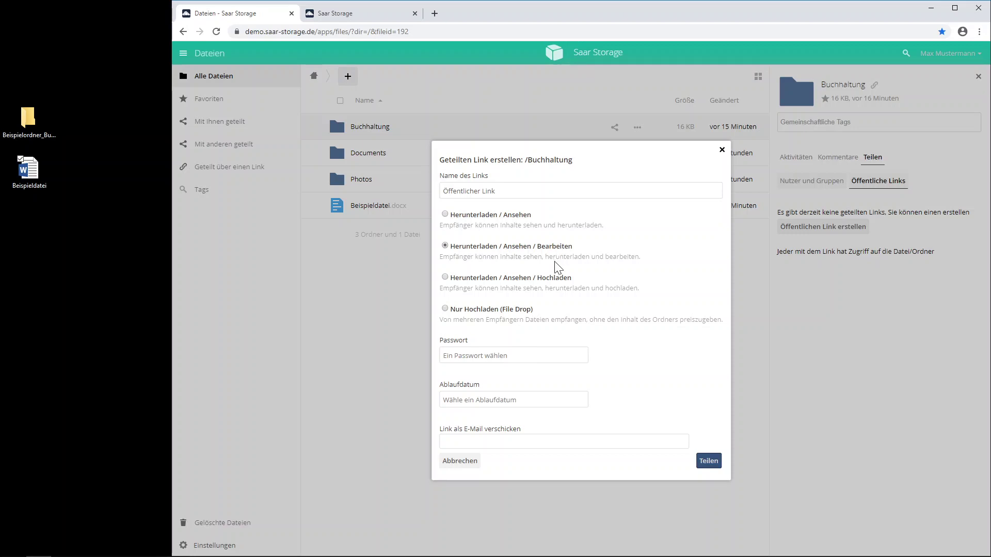
pyautogui.click(549, 284)
pyautogui.click(504, 309)
pyautogui.click(703, 462)
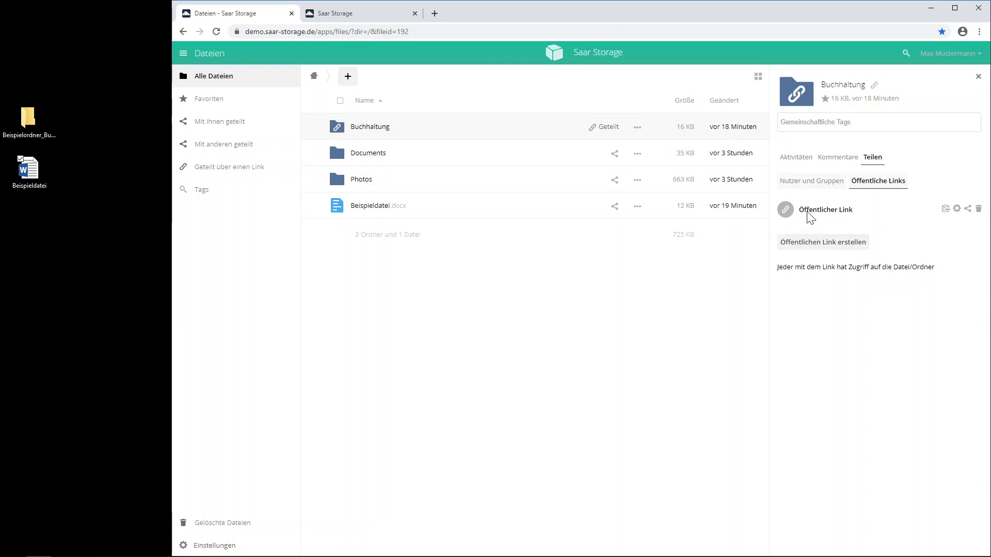
# Rename the Buchhaltung public link to 'Preisliste' and save it
pyautogui.click(956, 209)
pyautogui.hotkey('ctrl', 'a')
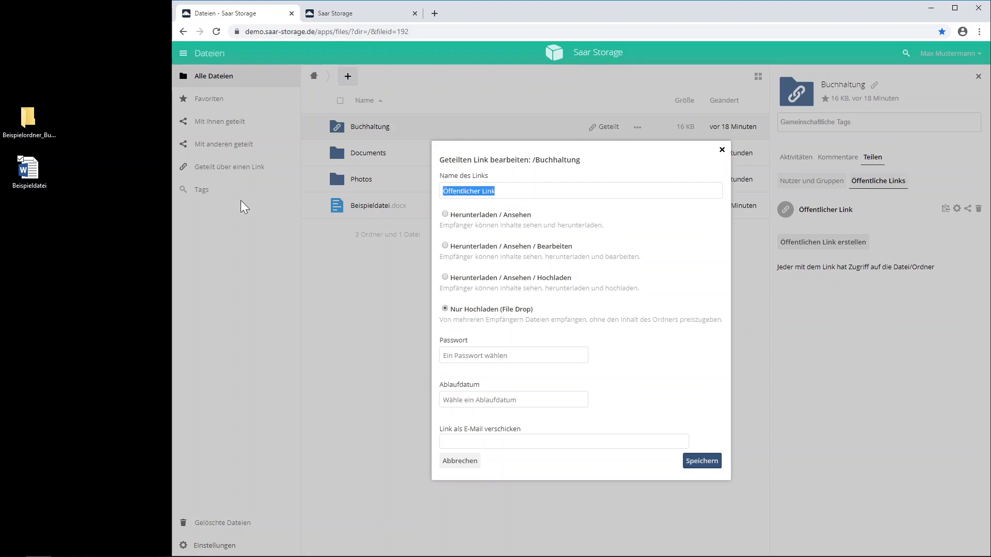
pyautogui.write('Preisliste')
pyautogui.click(704, 461)
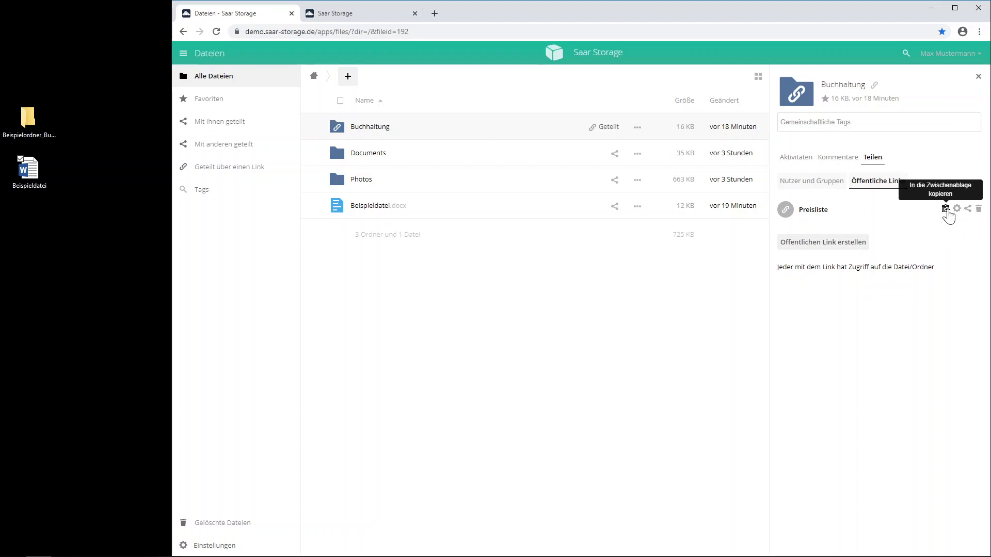
# Load the copied Preisliste share link in the second browser tab
pyautogui.click(361, 14)
pyautogui.click(329, 29)
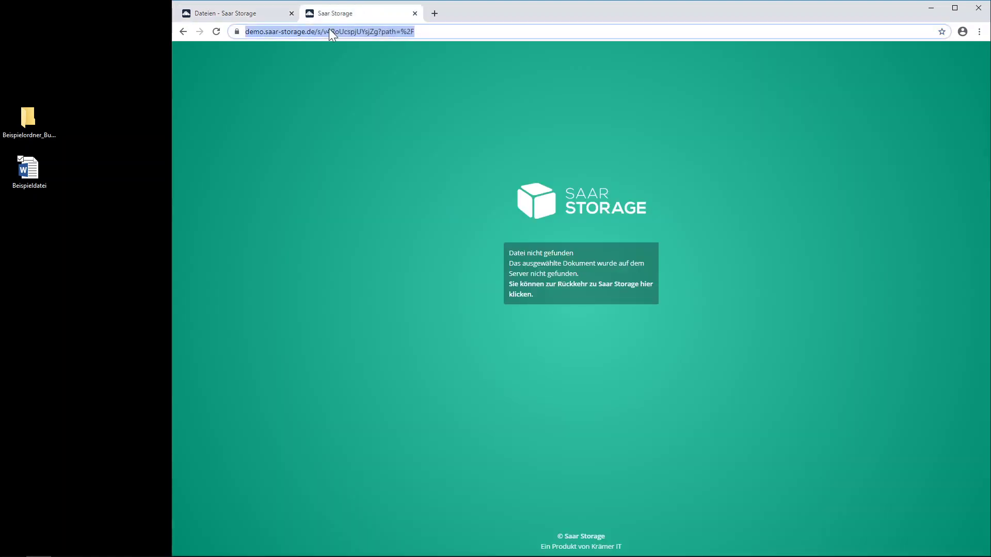
pyautogui.write('https://demo.saar-storage.de/s/zNWCdgc6dDVW4Tx')
pyautogui.press('Return')
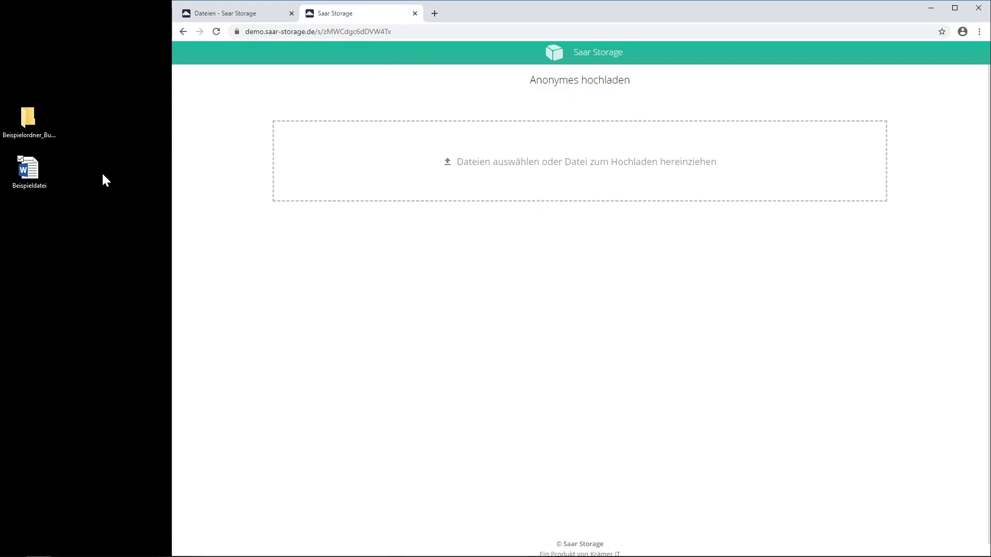
# Drop the desktop Beispieldatei and sample folder onto the anonymous upload page
pyautogui.moveTo(31, 169); pyautogui.dragTo(587, 169)
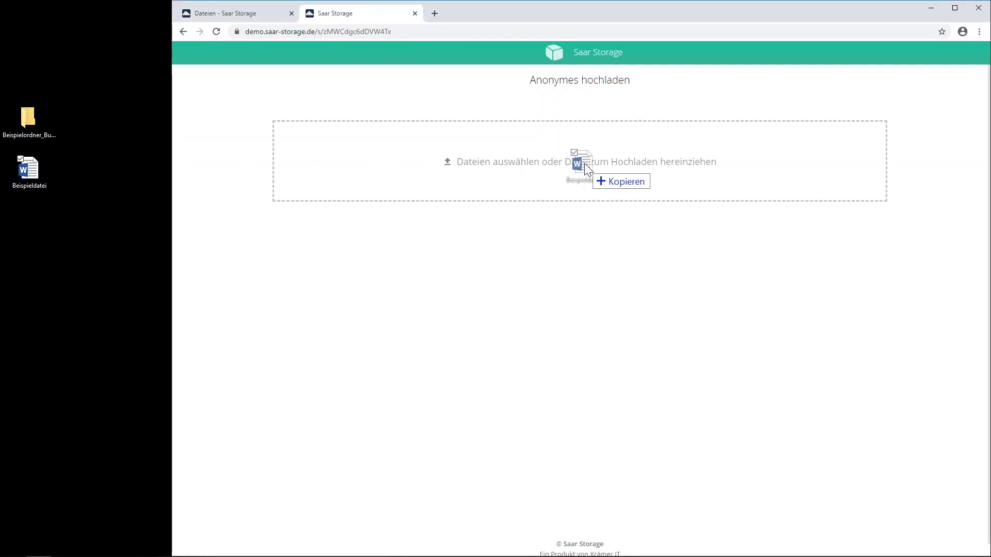
pyautogui.moveTo(587, 169); pyautogui.dragTo(587, 169)
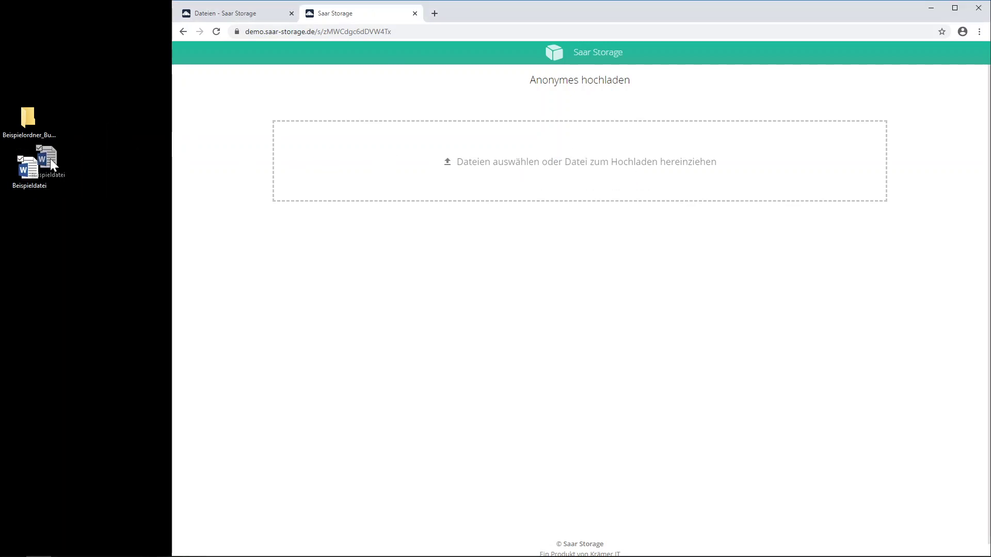
pyautogui.moveTo(31, 119); pyautogui.dragTo(691, 142)
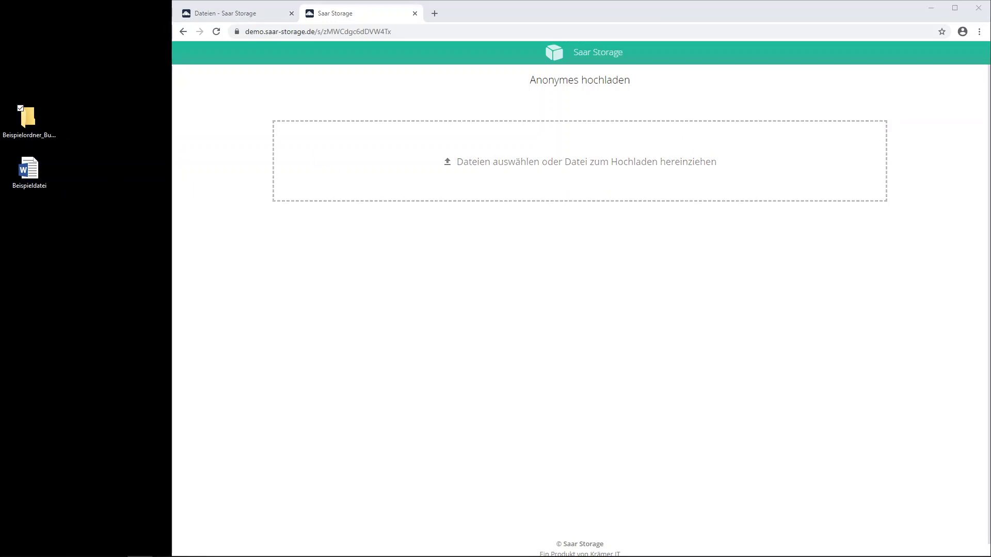
pyautogui.click(240, 14)
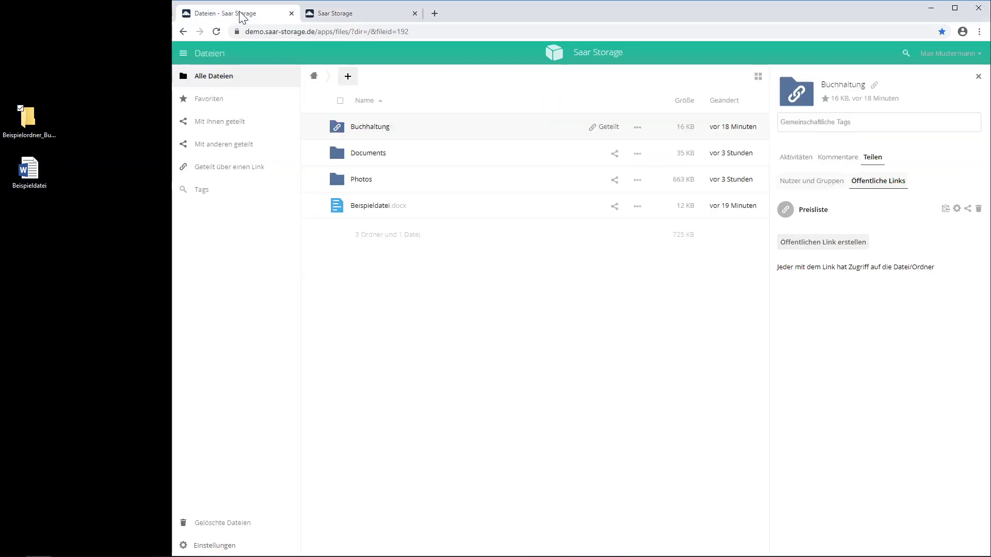
# Set a password on the Preisliste link and save it
pyautogui.click(957, 209)
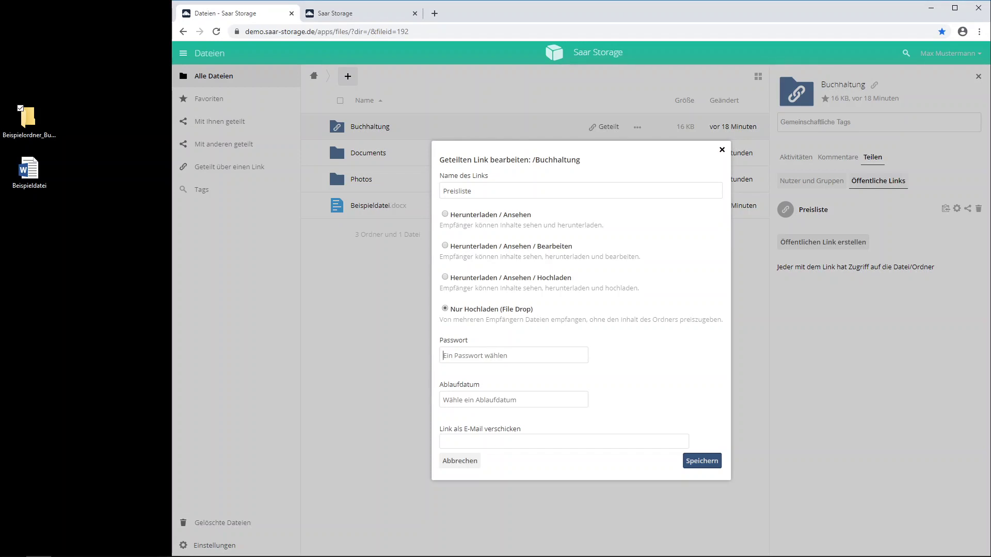
pyautogui.write('********')
pyautogui.click(711, 467)
# Reload the share link and unlock it with the link password
pyautogui.click(339, 14)
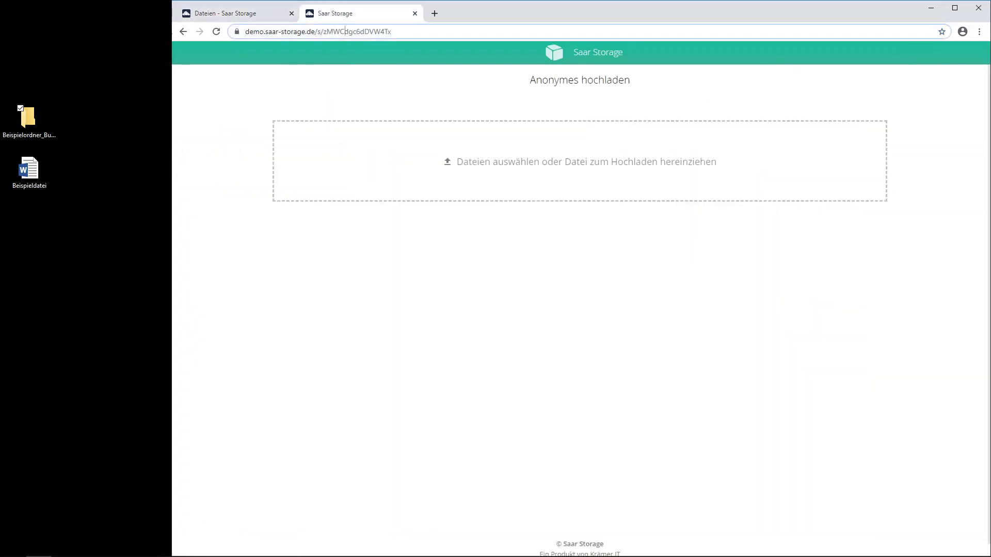
pyautogui.click(342, 31)
pyautogui.press('Return')
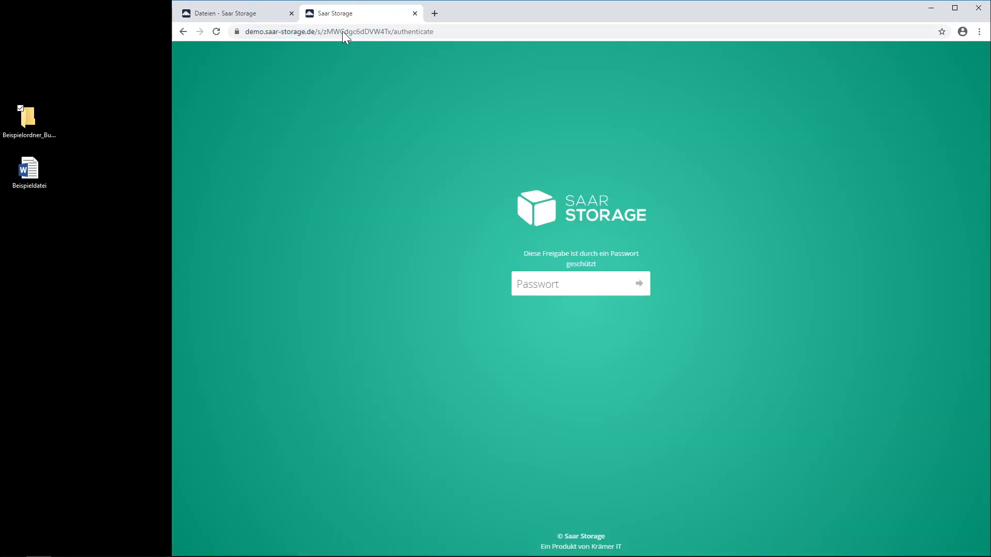
pyautogui.write('********')
pyautogui.press('Return')
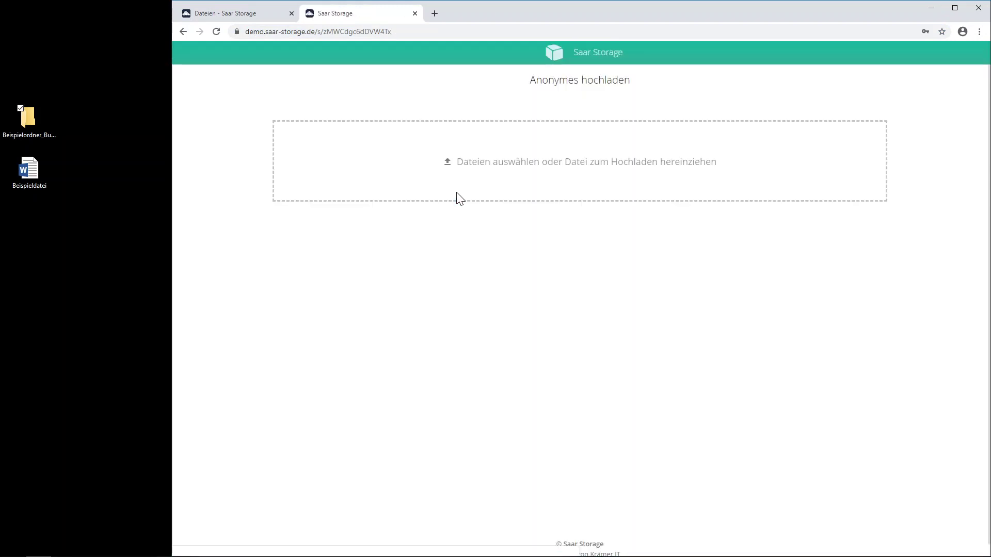
# Reopen the Preisliste link settings and open the Ablaufdatum date chooser
pyautogui.click(212, 14)
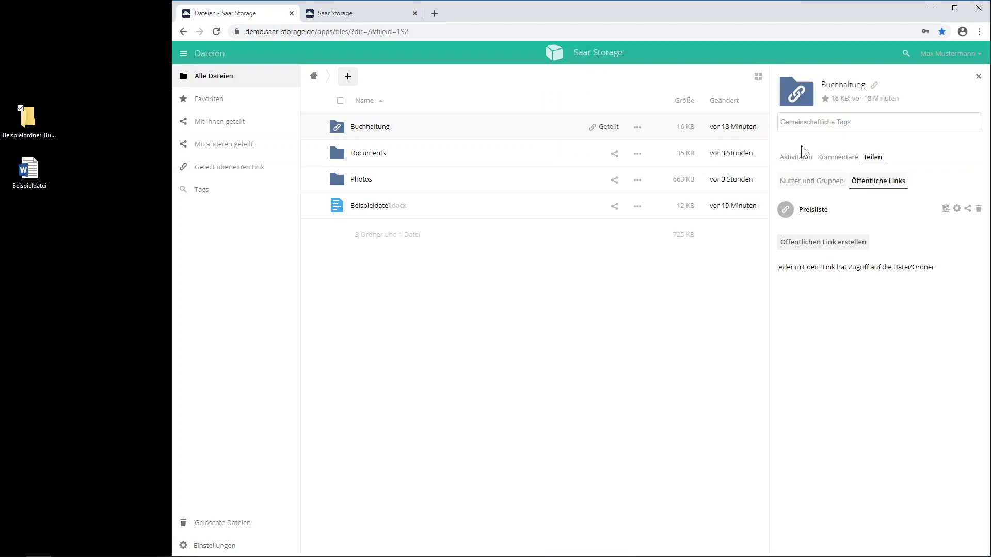
pyautogui.click(956, 208)
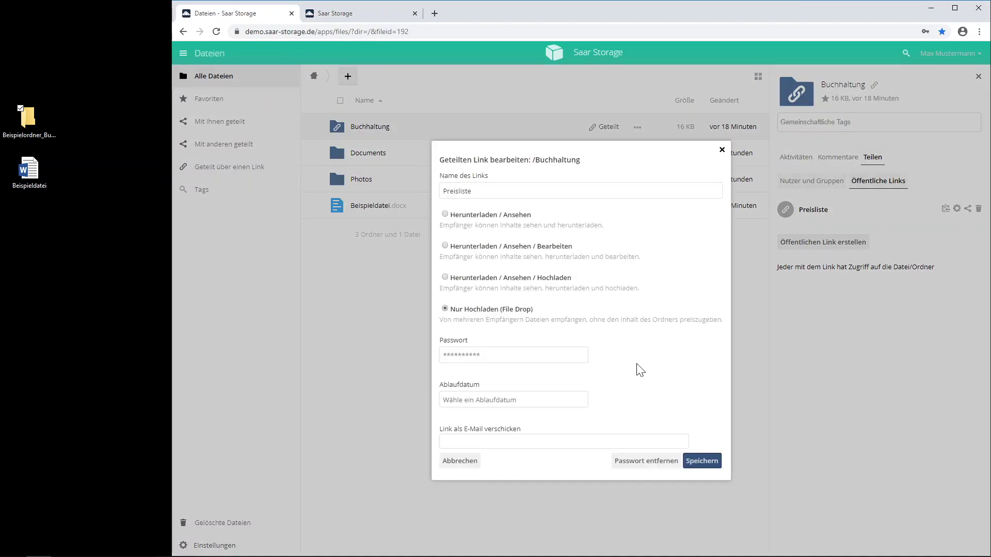
pyautogui.click(516, 399)
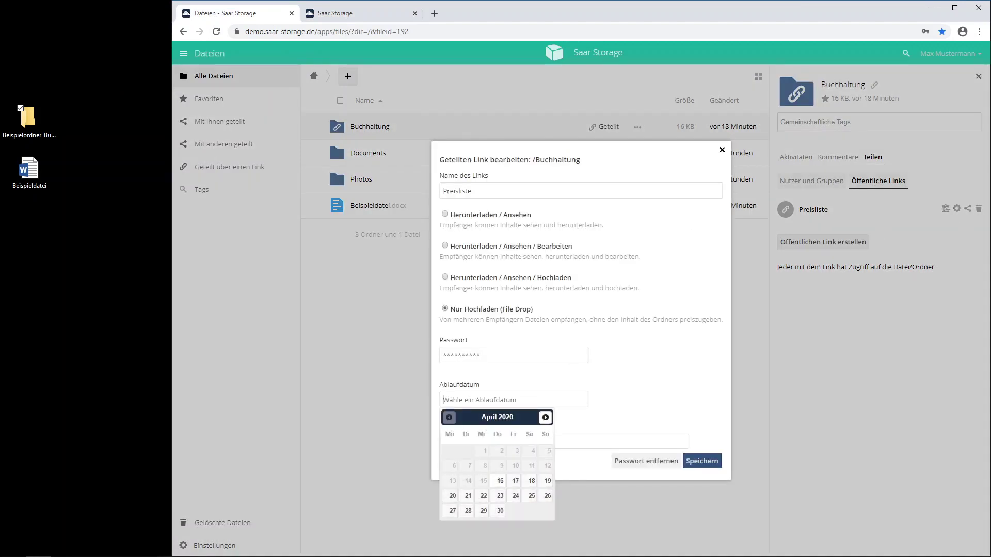